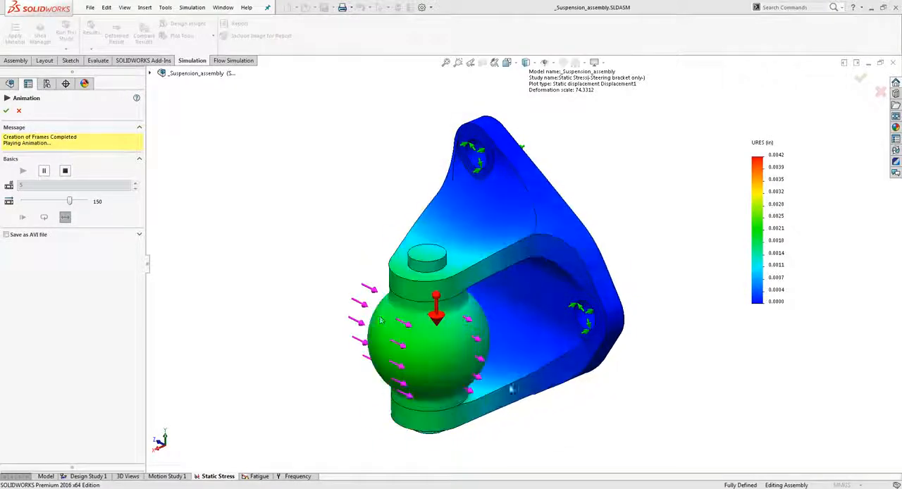
Close the displacement animation, check the plain assembly model, and return to the Static Stress study with its parts listed
{"action": "left_click", "coordinate": [6, 111]}
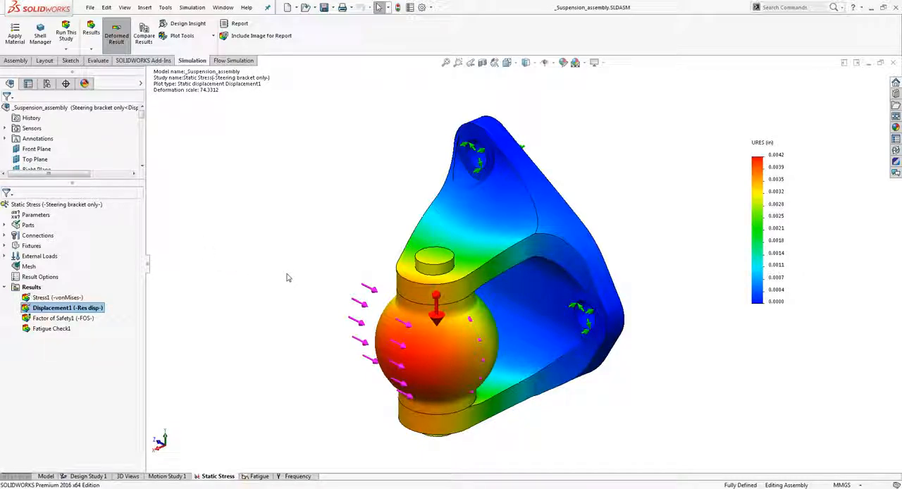
{"action": "left_click", "coordinate": [5, 224]}
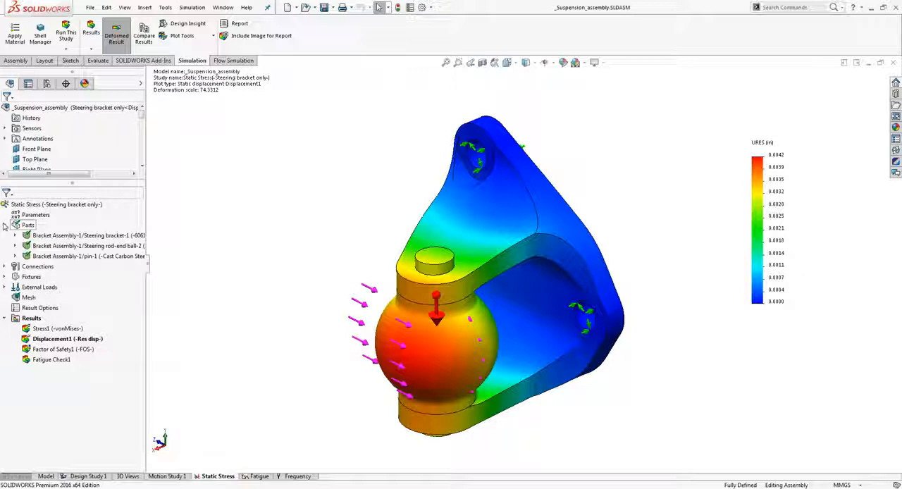
{"action": "left_click", "coordinate": [45, 476]}
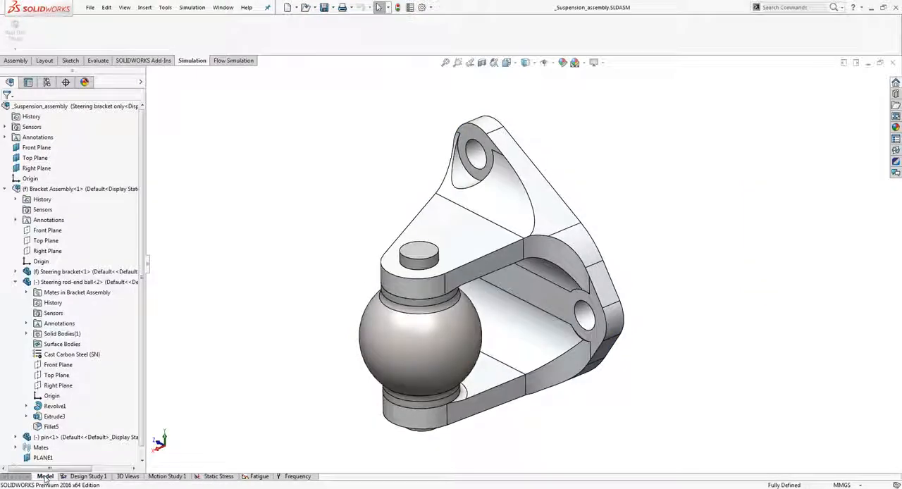
{"action": "left_click", "coordinate": [217, 476]}
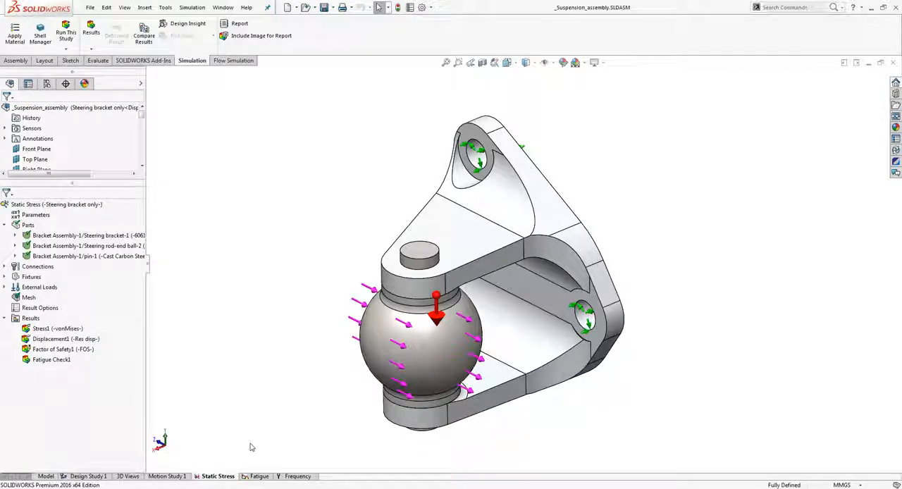
Review the material properties assigned to the steering bracket in the Static Stress study without changing them
{"action": "right_click", "coordinate": [62, 236]}
{"action": "left_click", "coordinate": [104, 252]}
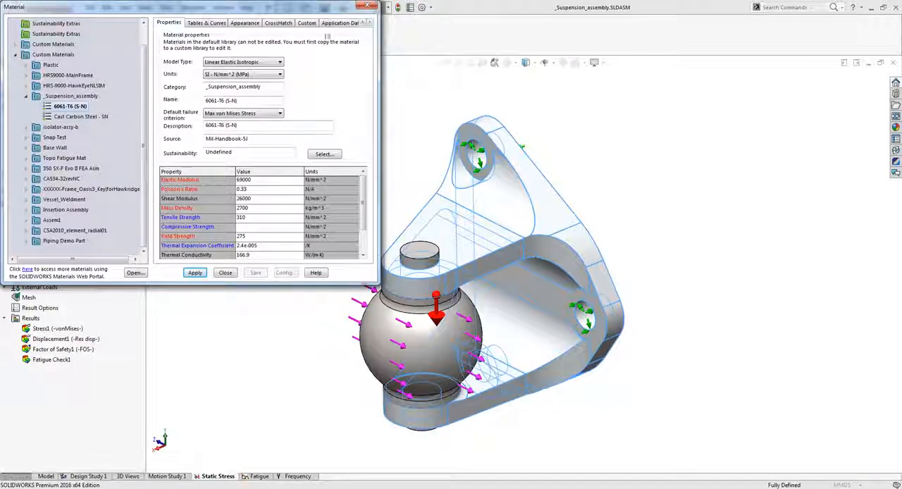
{"action": "left_click", "coordinate": [367, 6]}
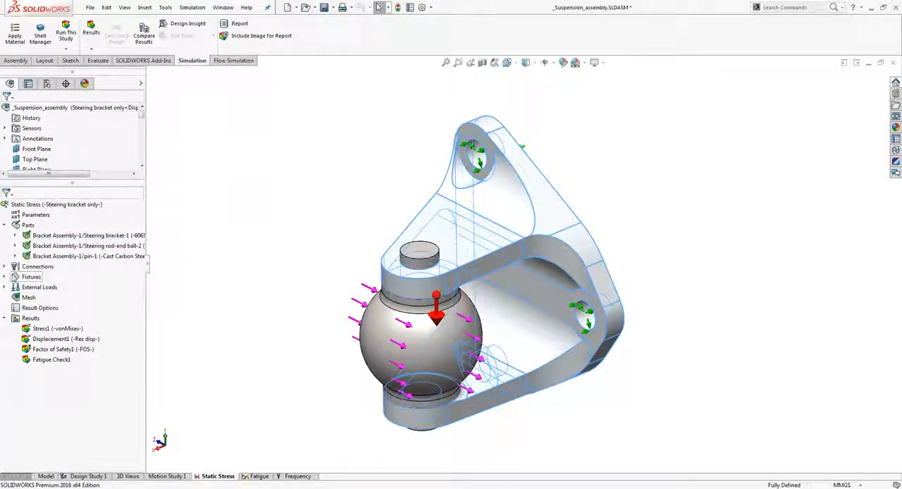
Inspect the definition of the fixed hinge fixture on the steering bracket's mounting holes without changing it
{"action": "left_click", "coordinate": [21, 277]}
{"action": "left_click", "coordinate": [49, 286]}
{"action": "right_click", "coordinate": [49, 286]}
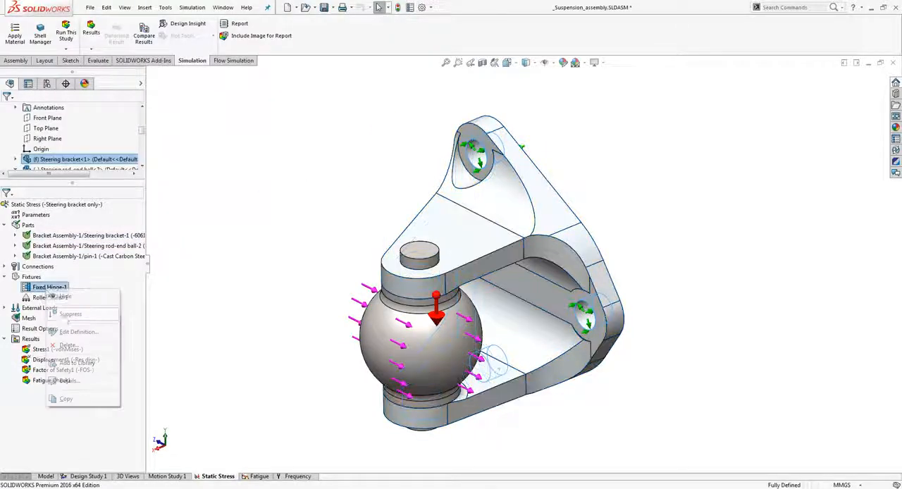
{"action": "left_click", "coordinate": [70, 333]}
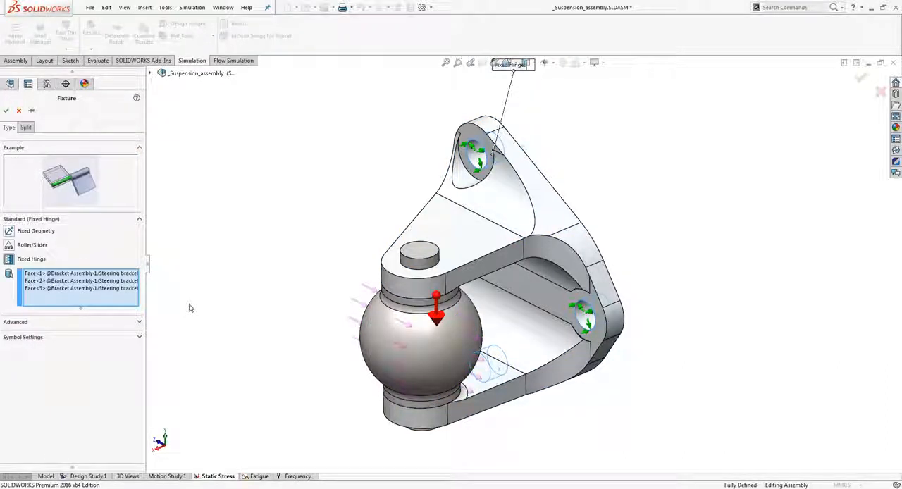
{"action": "left_click", "coordinate": [19, 110]}
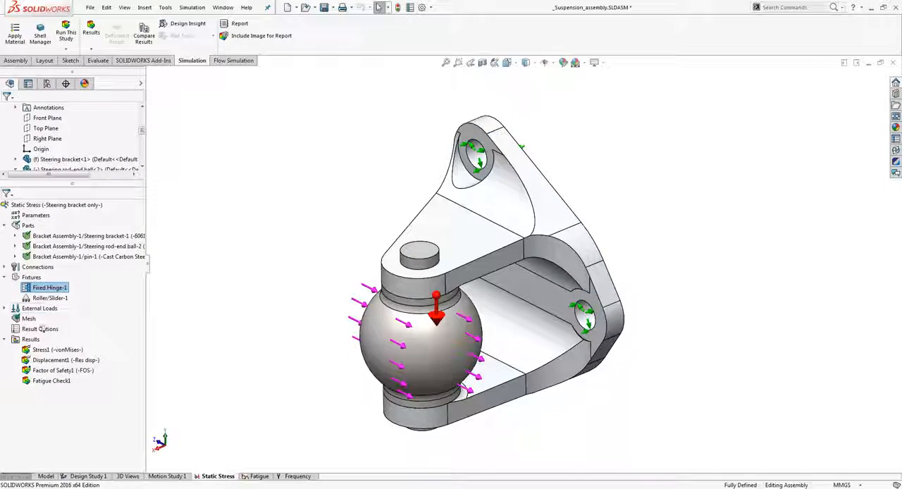
Inspect the definition of the force acting on the rod-end ball, leaving its settings unchanged
{"action": "left_click", "coordinate": [5, 308]}
{"action": "left_click", "coordinate": [42, 329]}
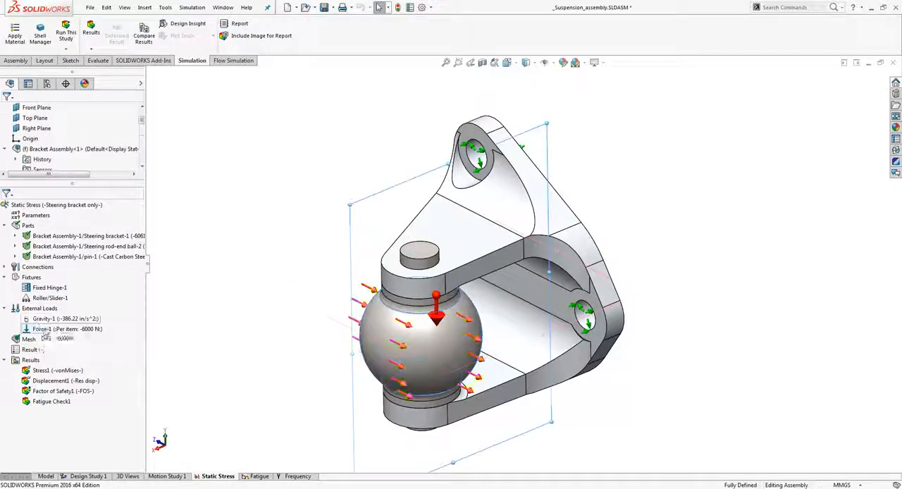
{"action": "right_click", "coordinate": [44, 329]}
{"action": "left_click", "coordinate": [76, 372]}
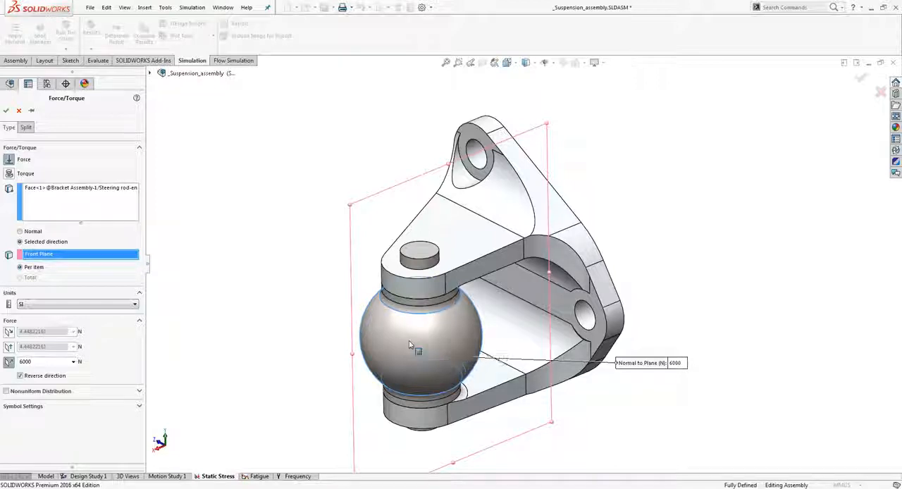
{"action": "left_click", "coordinate": [19, 111]}
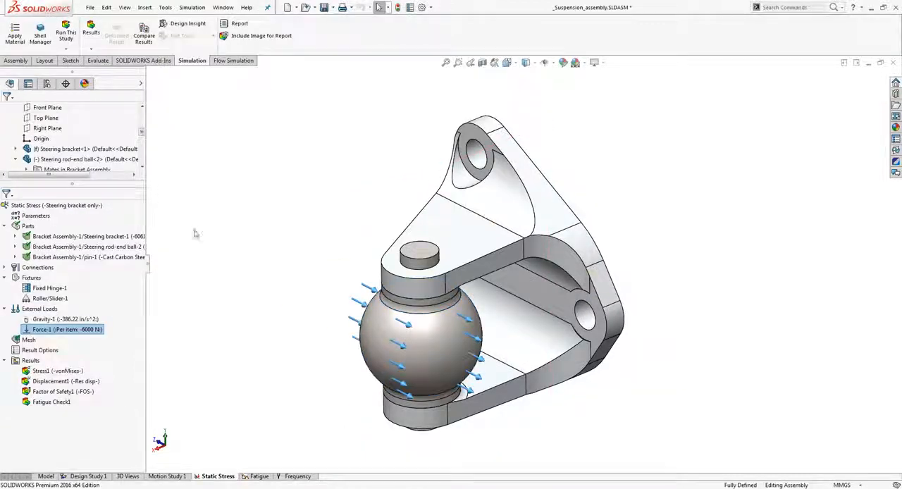
Inspect the global component contact's type and mesh options without changing them
{"action": "left_click", "coordinate": [4, 268]}
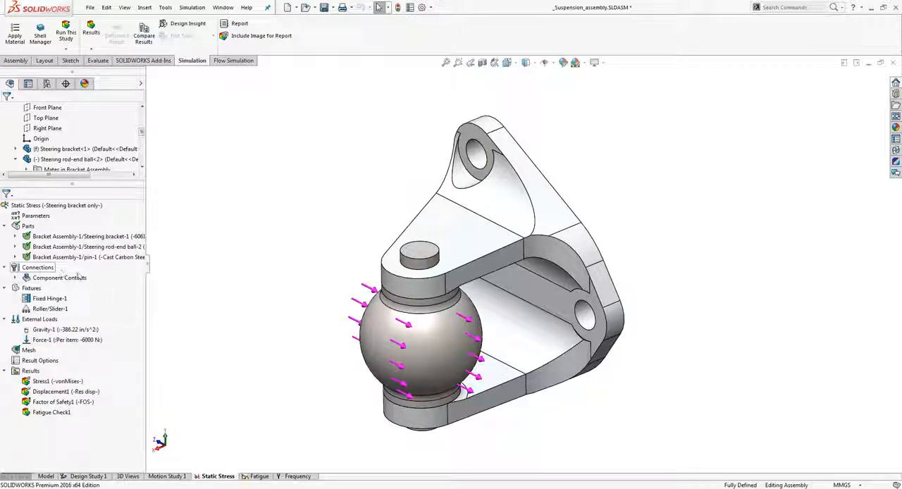
{"action": "left_click", "coordinate": [16, 277]}
{"action": "right_click", "coordinate": [43, 288]}
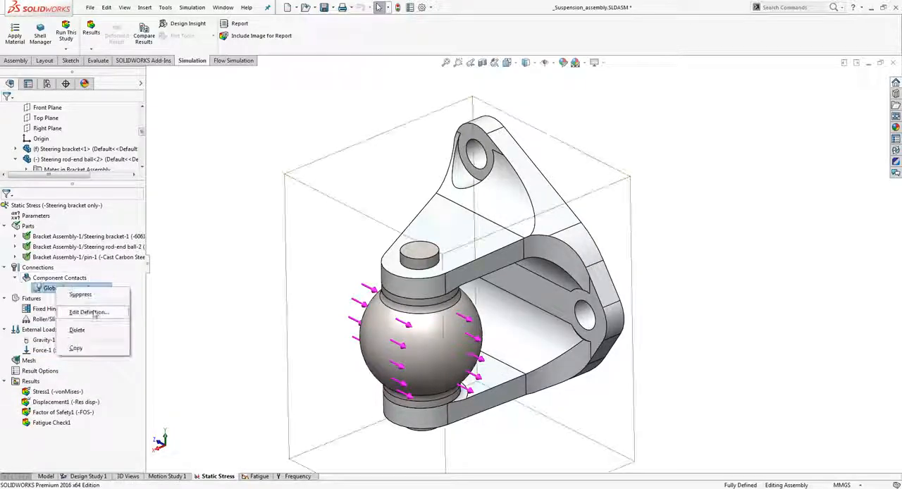
{"action": "left_click", "coordinate": [103, 311]}
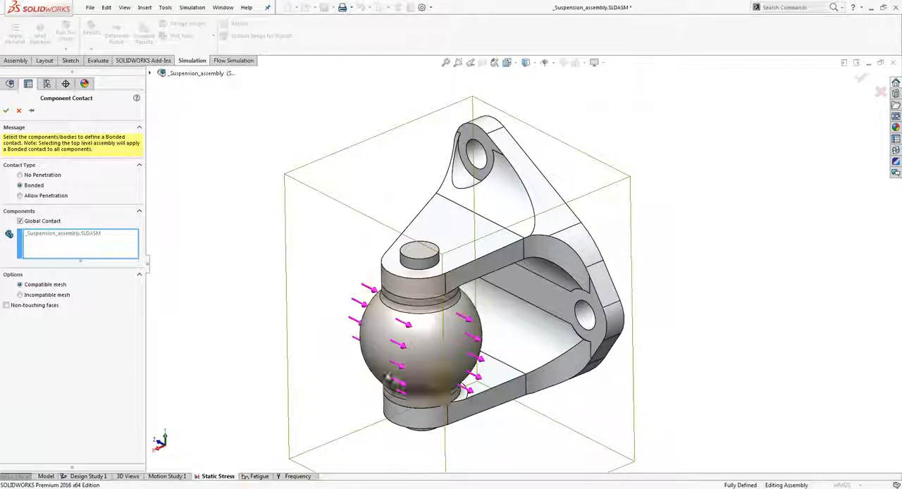
{"action": "left_click", "coordinate": [19, 111]}
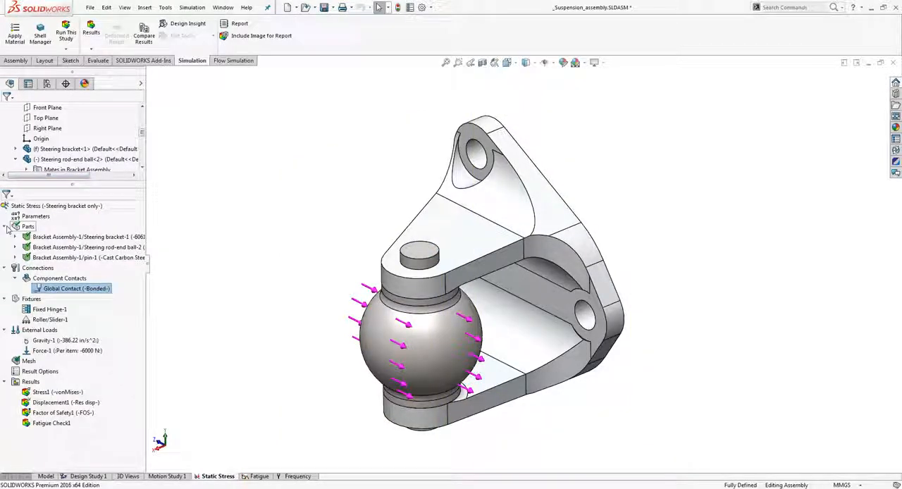
Remesh the assembly with the current mesh density settings and run the Static Stress study
{"action": "right_click", "coordinate": [28, 361]}
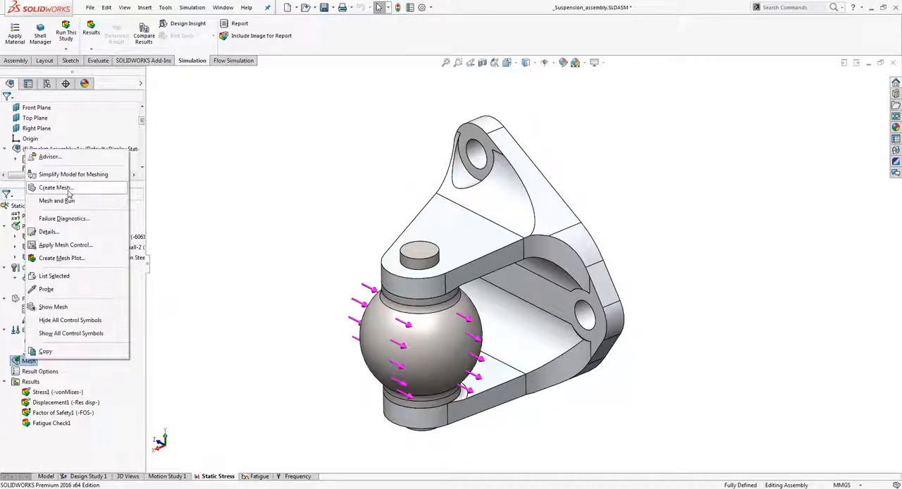
{"action": "left_click", "coordinate": [56, 188]}
{"action": "left_click", "coordinate": [480, 269]}
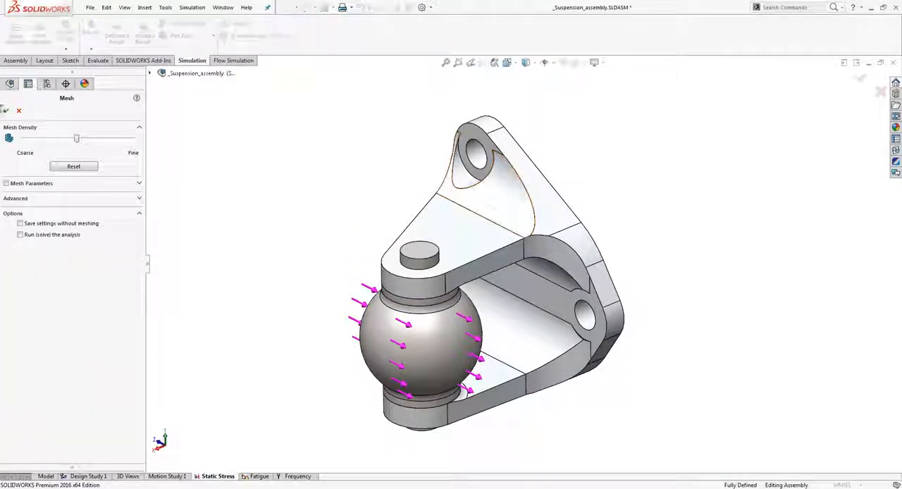
{"action": "left_click", "coordinate": [6, 112]}
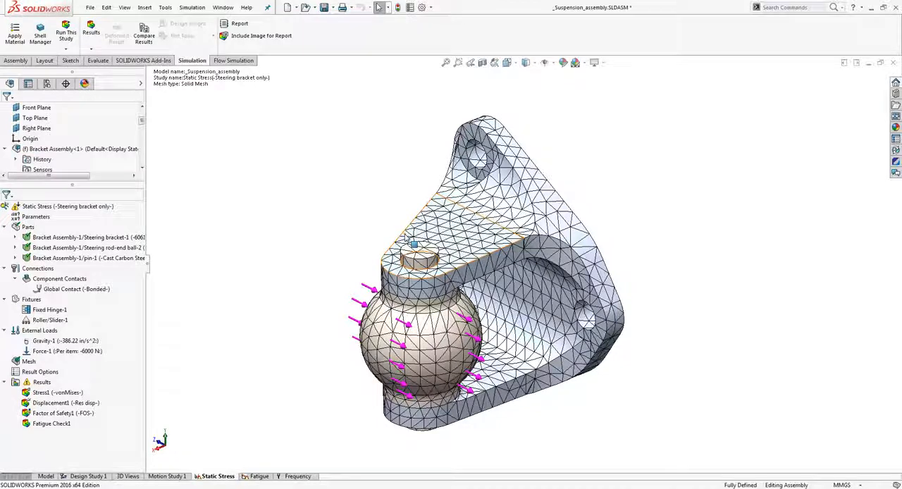
{"action": "right_click", "coordinate": [81, 205]}
{"action": "left_click", "coordinate": [95, 221]}
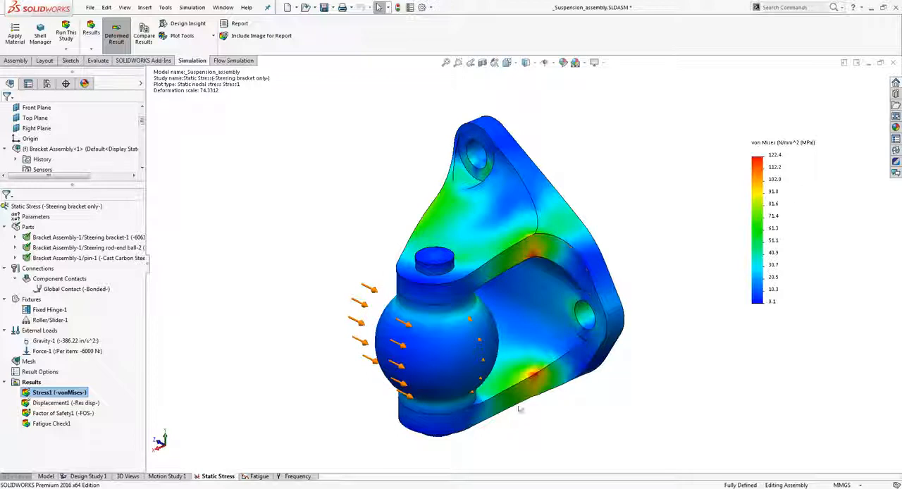
Review the displacement and factor of safety plots, then display the von Mises stress plot again
{"action": "double_click", "coordinate": [68, 403]}
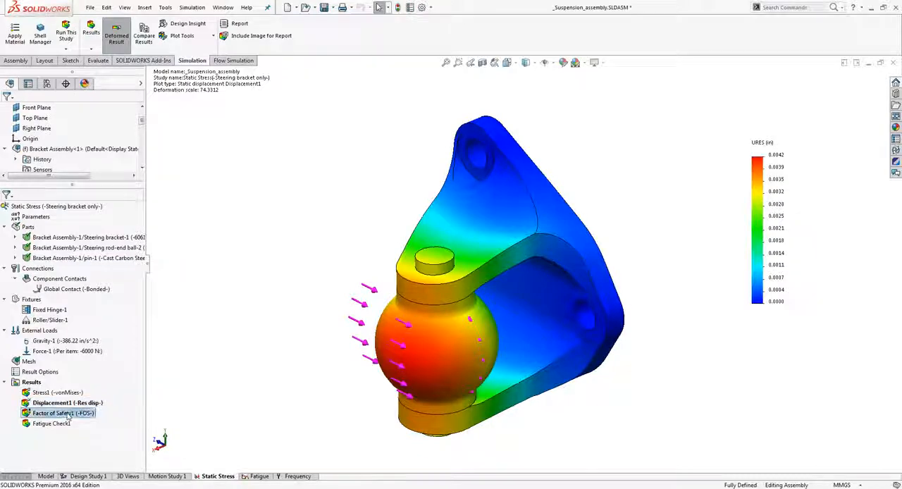
{"action": "double_click", "coordinate": [63, 413]}
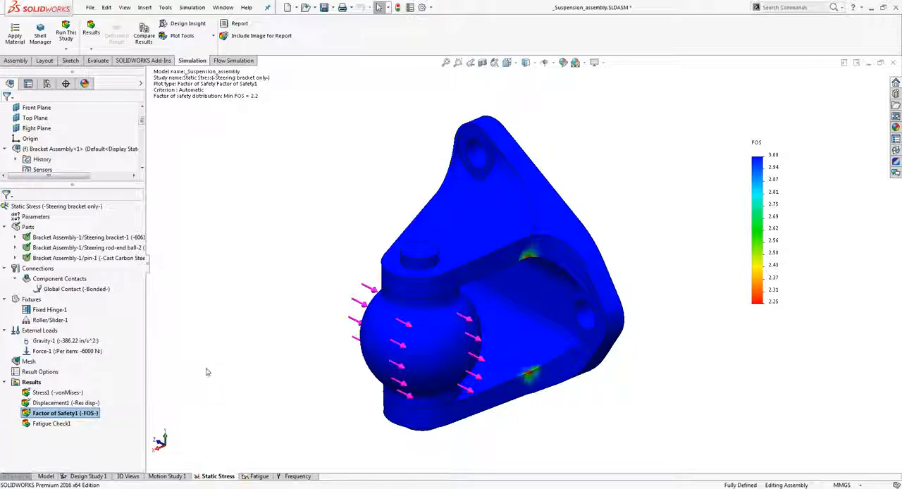
{"action": "double_click", "coordinate": [64, 392]}
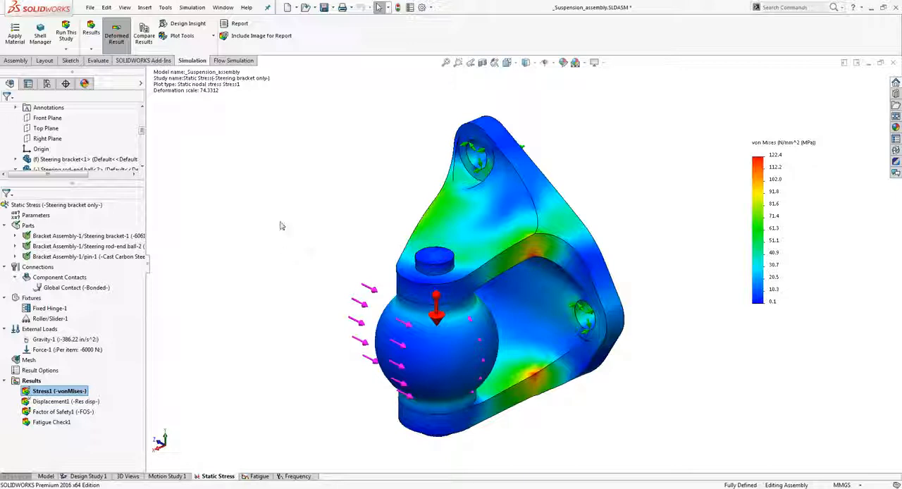
Set the Extrude2 thickness of the steering bracket's upper arm to 4.5 mm and rebuild the assembly model
{"action": "left_click", "coordinate": [46, 476]}
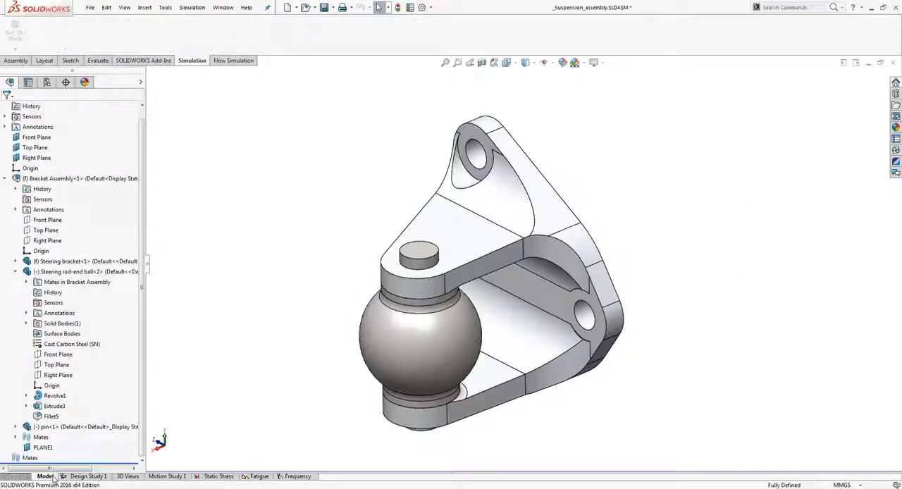
{"action": "double_click", "coordinate": [447, 224]}
{"action": "double_click", "coordinate": [297, 301]}
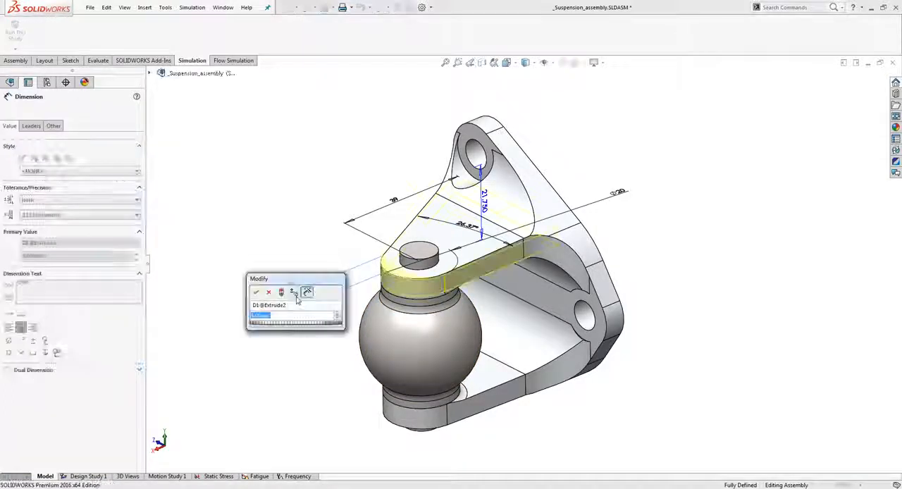
{"action": "type", "text": "4.5"}
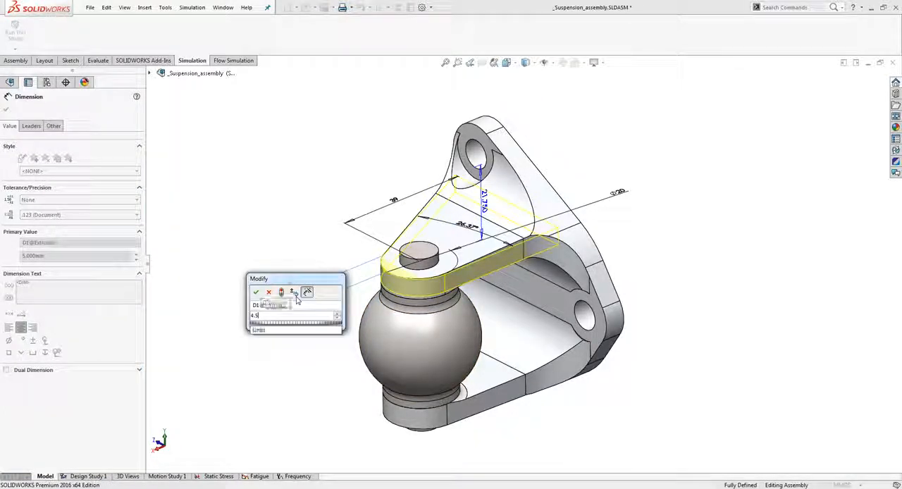
{"action": "key", "text": "Return"}
{"action": "key", "text": "ctrl+b"}
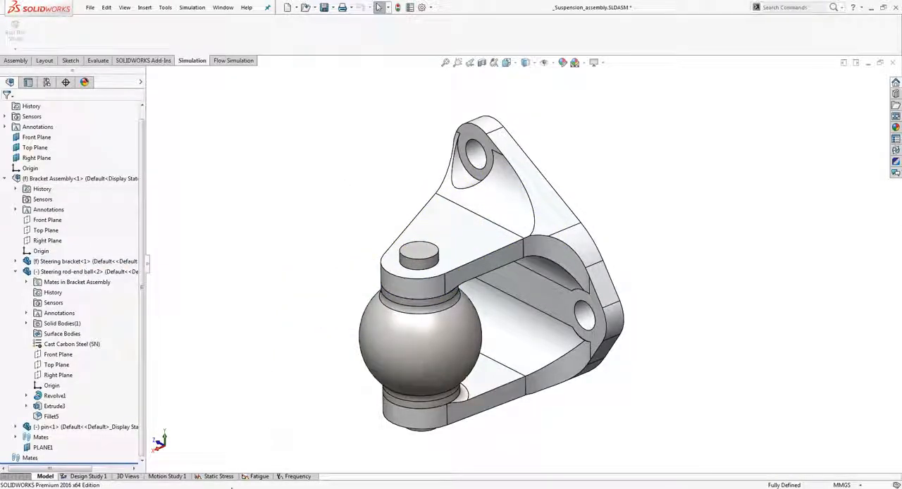
Rerun the Static Stress study with the modified bracket geometry
{"action": "left_click", "coordinate": [222, 477]}
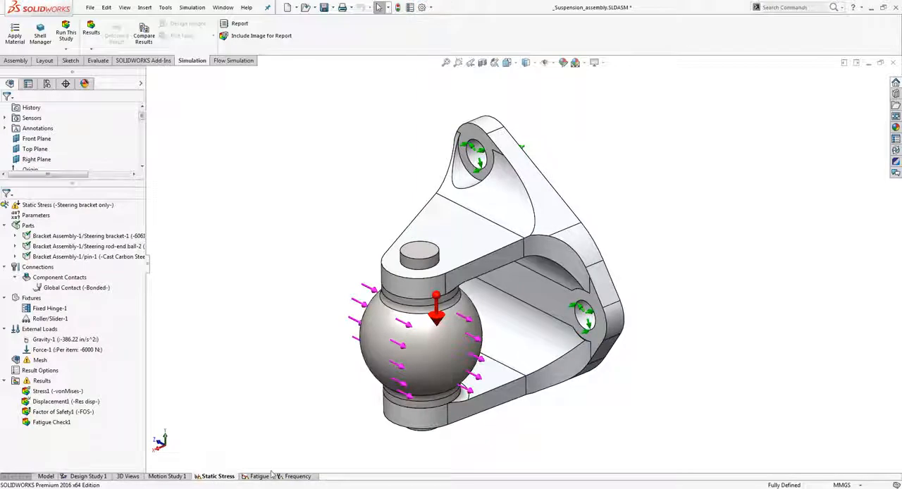
{"action": "right_click", "coordinate": [92, 209]}
{"action": "left_click", "coordinate": [172, 226]}
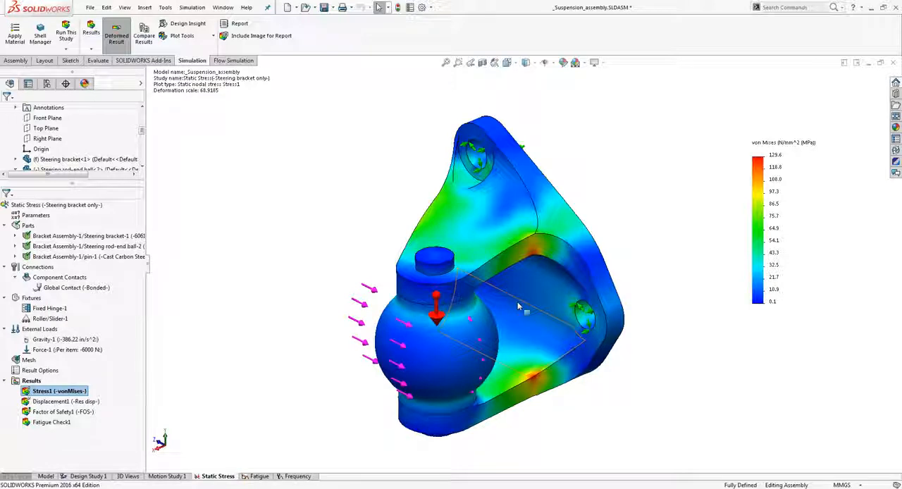
Open the Fatigue study and review the fatigue S-N curve of the steering bracket's material
{"action": "left_click", "coordinate": [259, 476]}
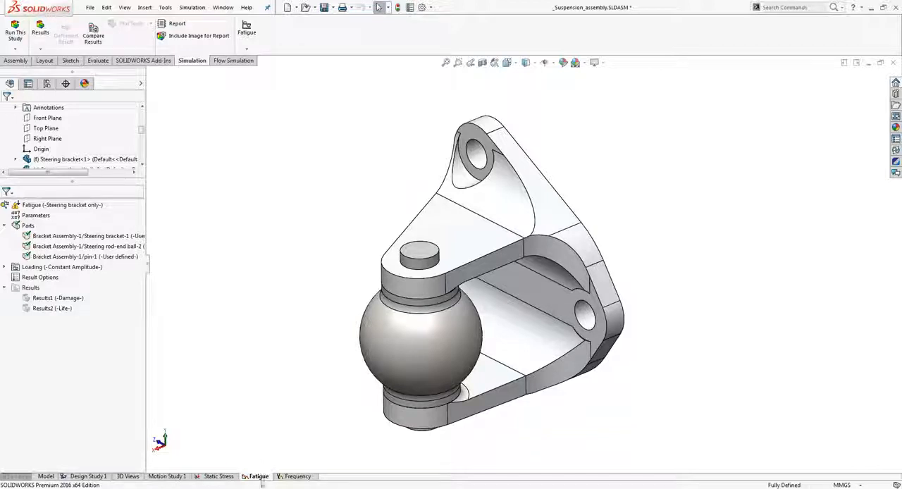
{"action": "right_click", "coordinate": [53, 245]}
{"action": "left_click", "coordinate": [77, 252]}
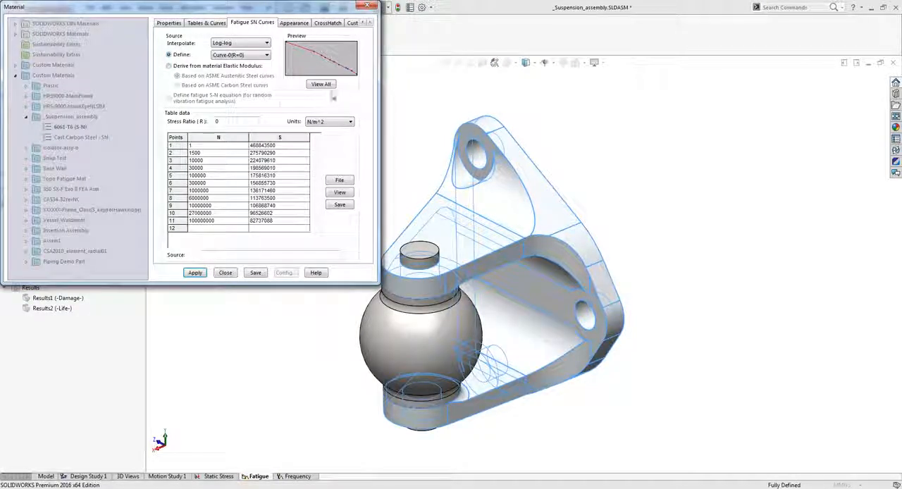
{"action": "left_click", "coordinate": [366, 5]}
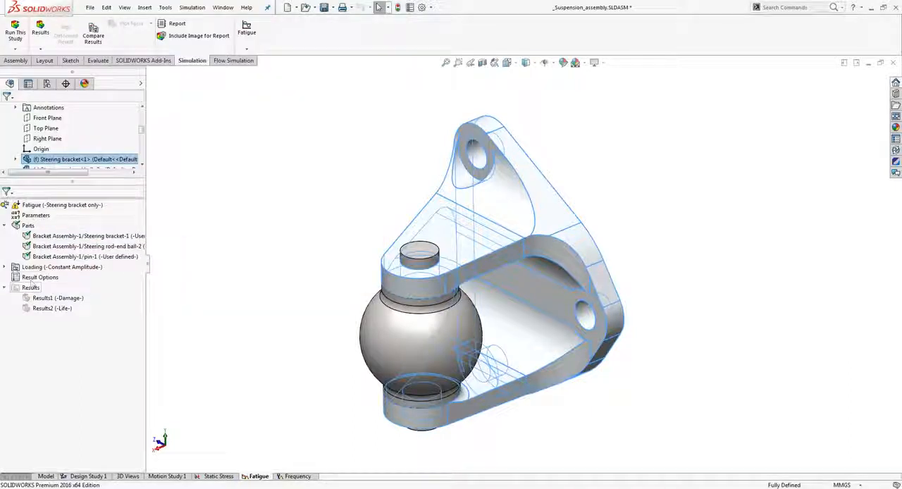
Review the cycle count and loading type of the constant-amplitude fatigue event, keeping its settings
{"action": "left_click", "coordinate": [14, 270]}
{"action": "left_click", "coordinate": [5, 267]}
{"action": "right_click", "coordinate": [36, 277]}
{"action": "left_click", "coordinate": [68, 301]}
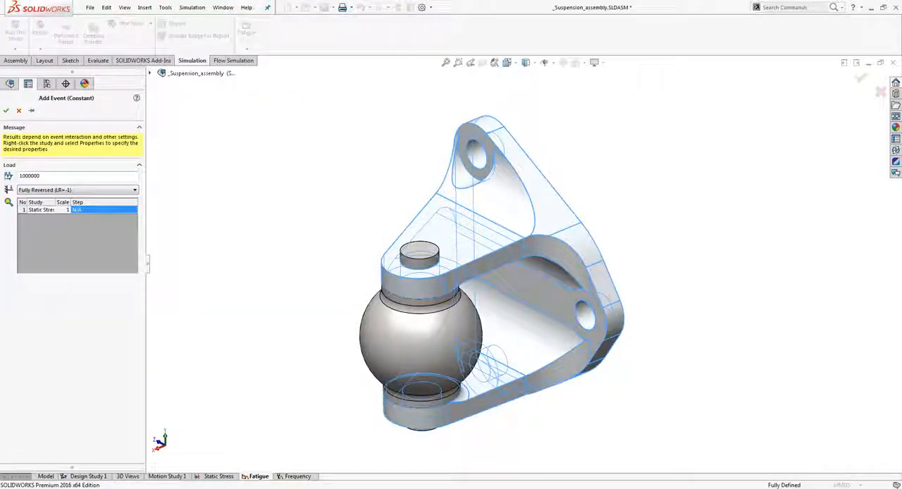
{"action": "left_click", "coordinate": [5, 110]}
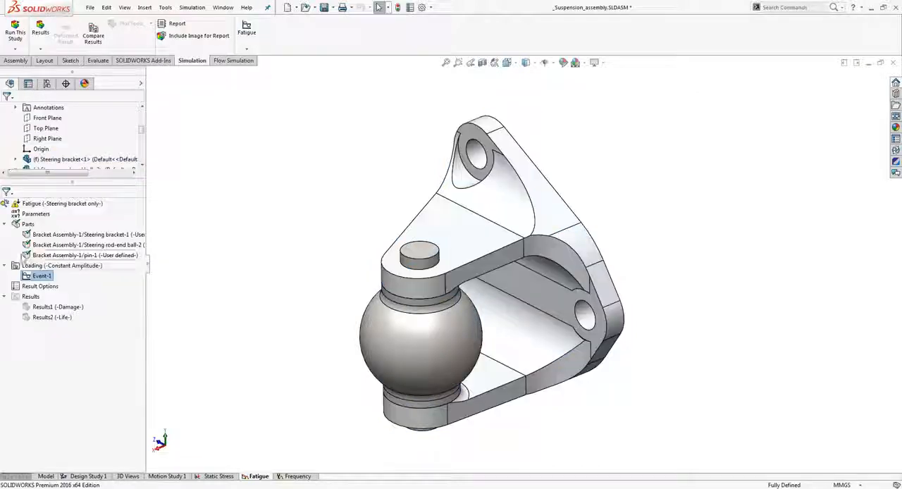
Run the Fatigue study and display the total life plot
{"action": "right_click", "coordinate": [55, 205]}
{"action": "left_click", "coordinate": [76, 223]}
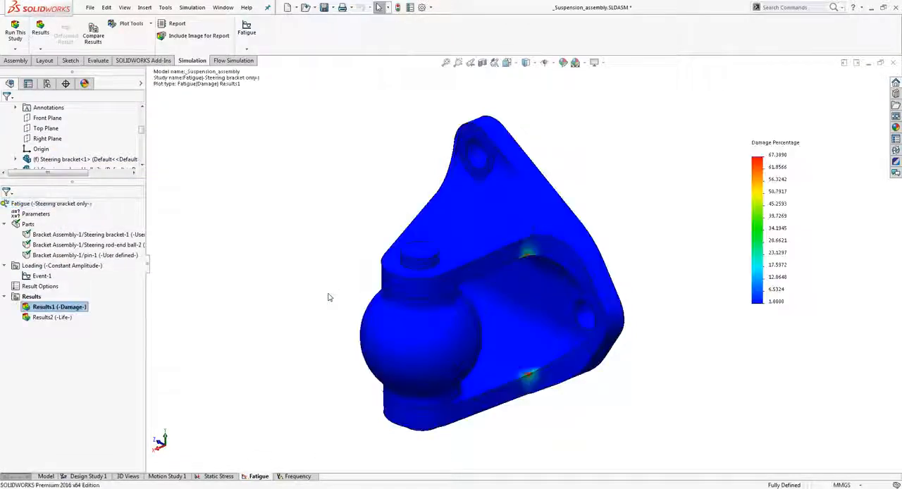
{"action": "left_click", "coordinate": [53, 318]}
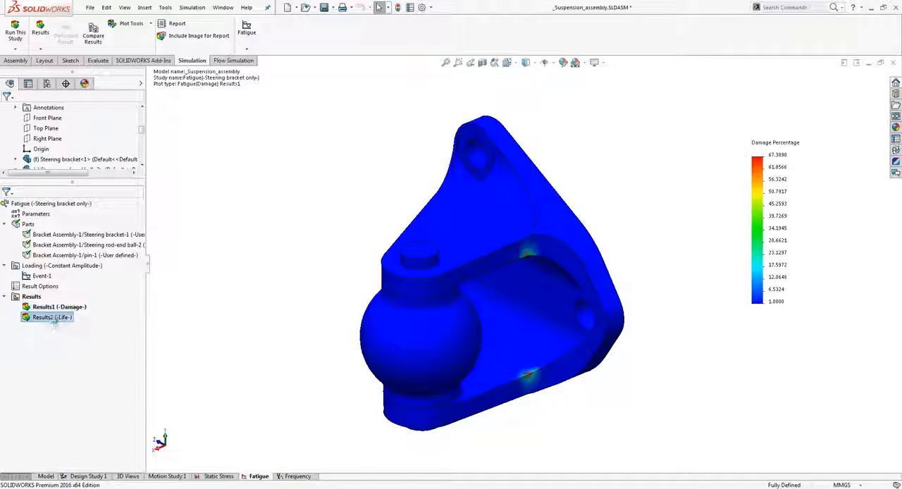
{"action": "double_click", "coordinate": [53, 318]}
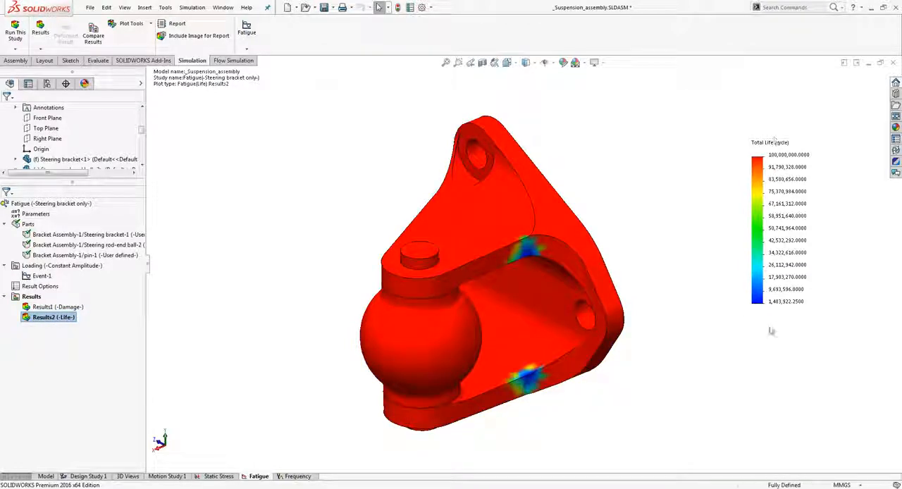